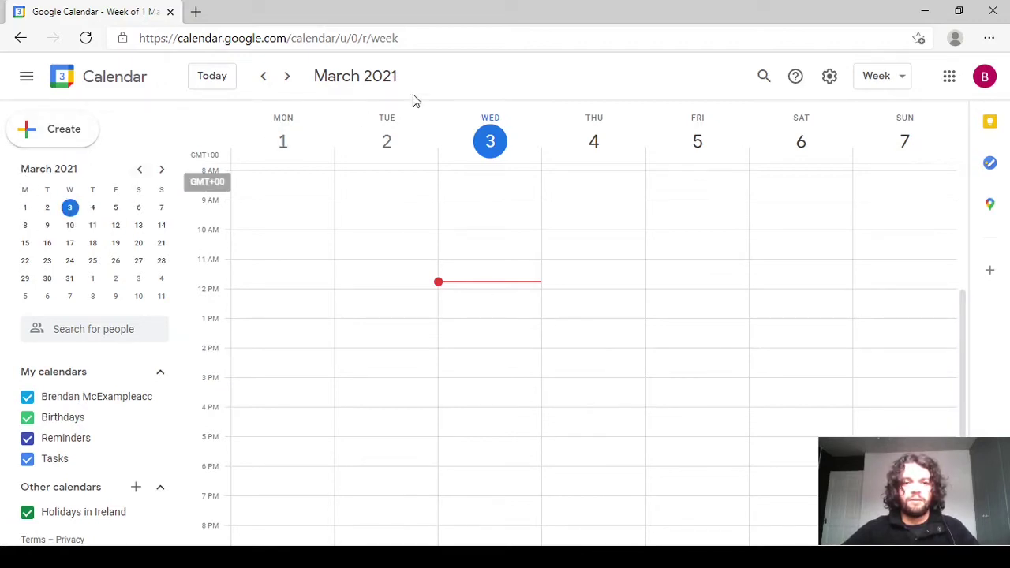
# Create a new event titled "Test Event" on Thursday, 4 March from 1:00pm to 2:00pm.
pyautogui.scroll(-3, 583, 306)
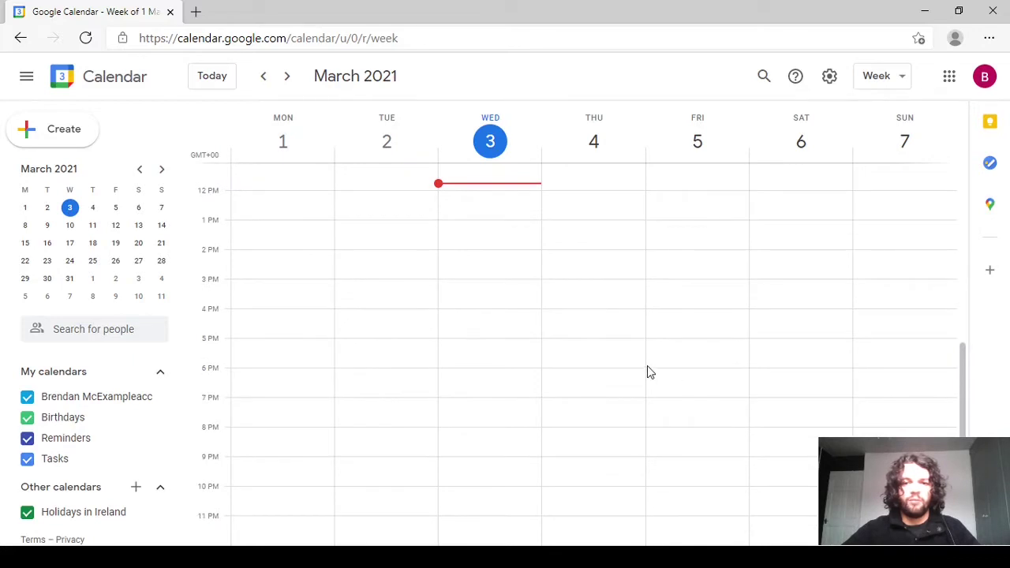
pyautogui.scroll(3, 647, 367)
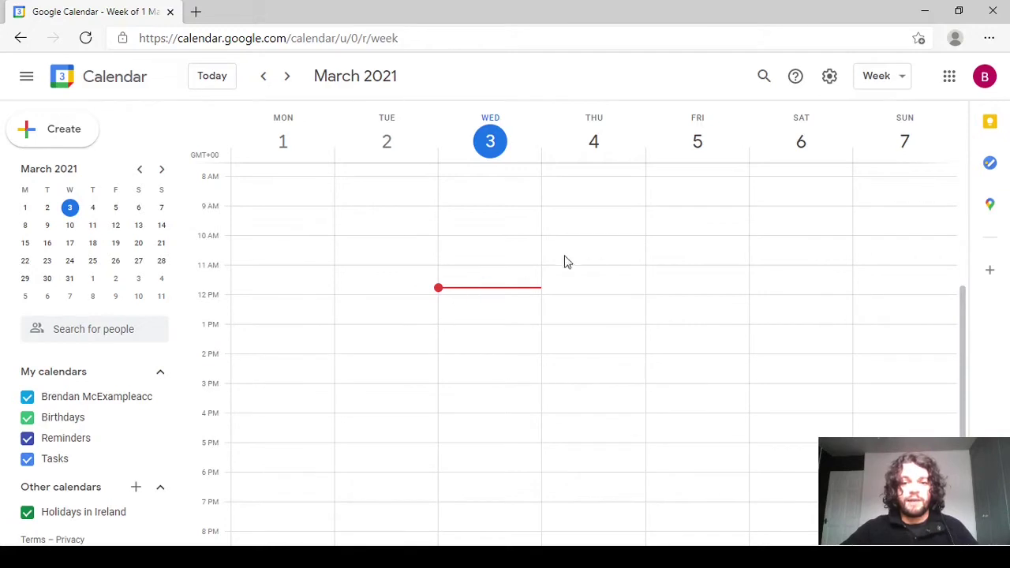
pyautogui.click(580, 329)
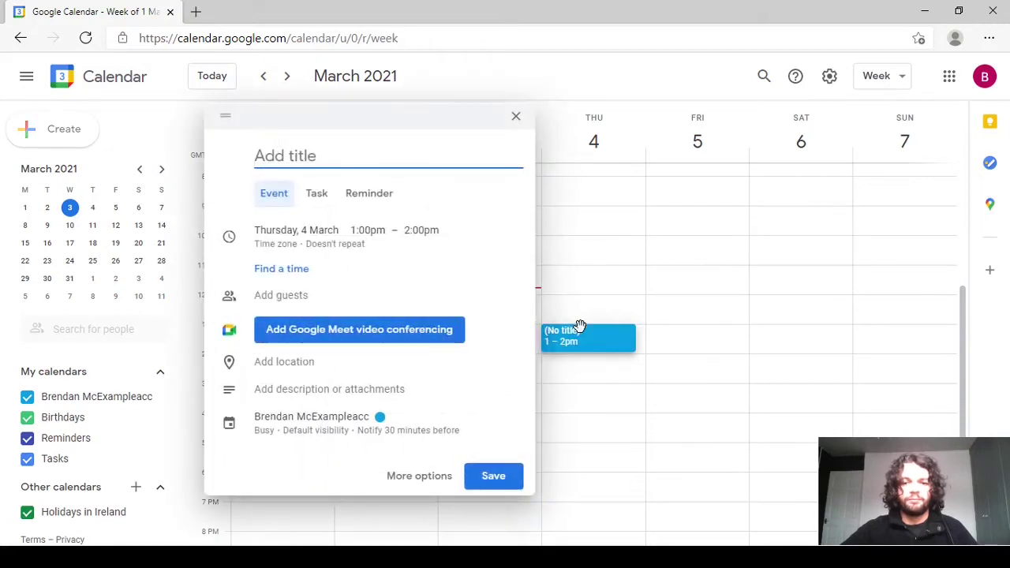
pyautogui.write('Test Event')
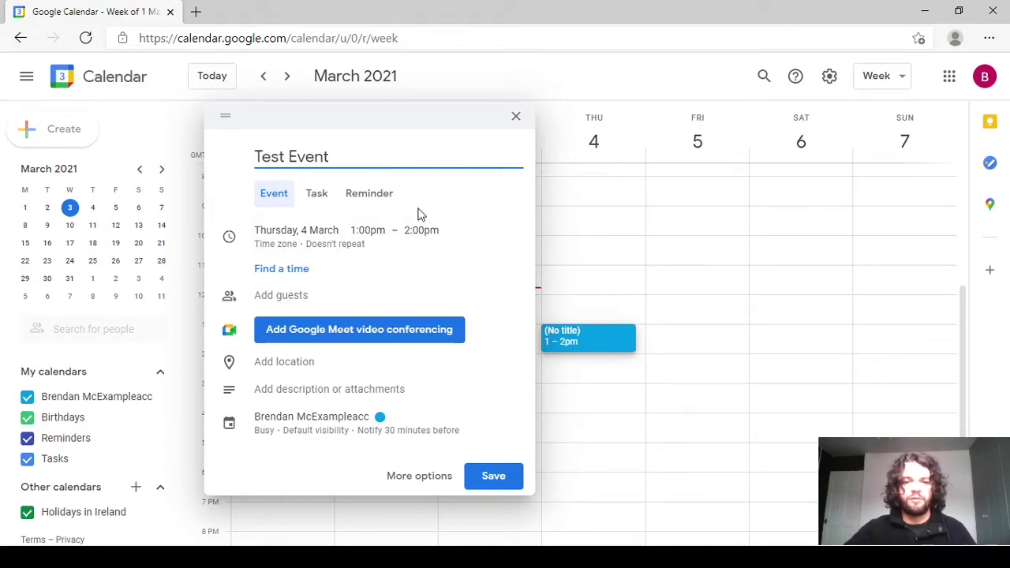
# Expand the event's date and time options and set it to repeat daily, leaving it as a timed event.
pyautogui.click(468, 240)
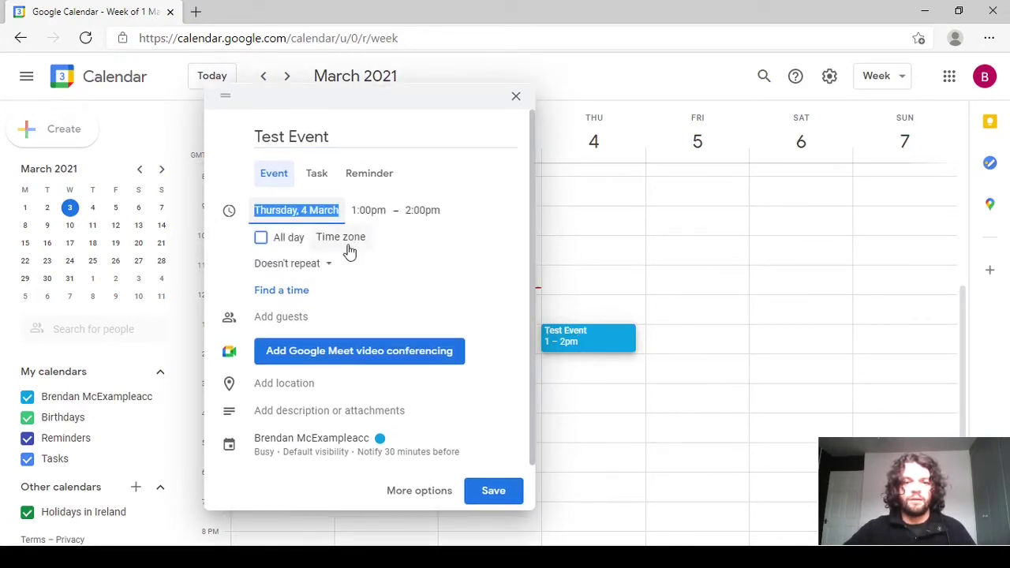
pyautogui.click(262, 240)
pyautogui.click(262, 239)
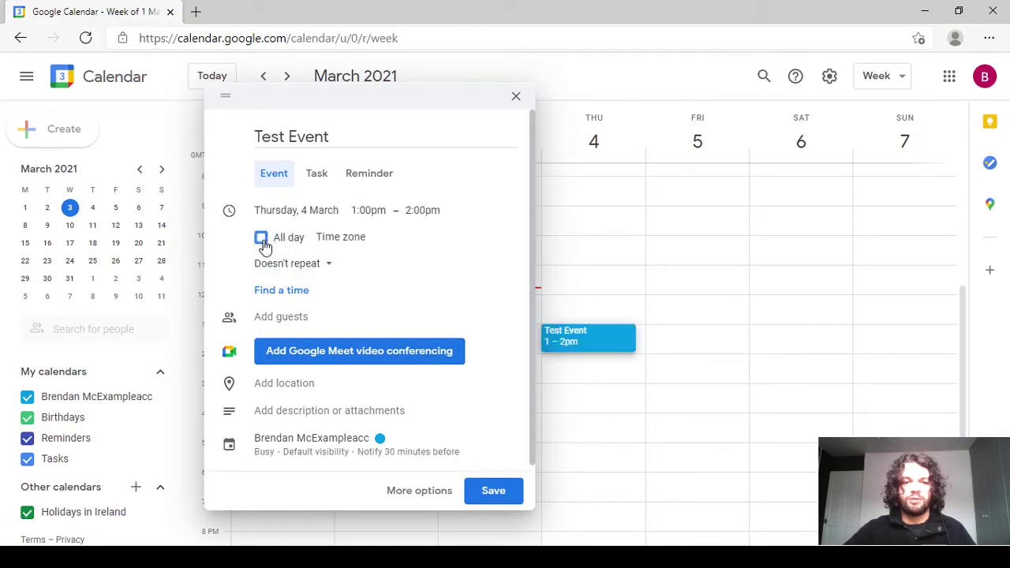
pyautogui.click(303, 267)
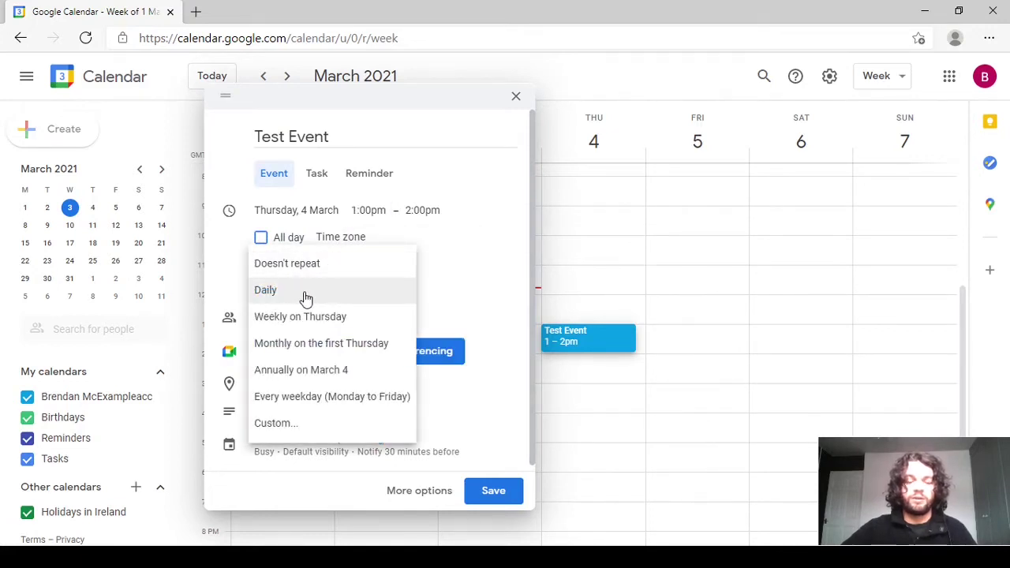
pyautogui.click(324, 295)
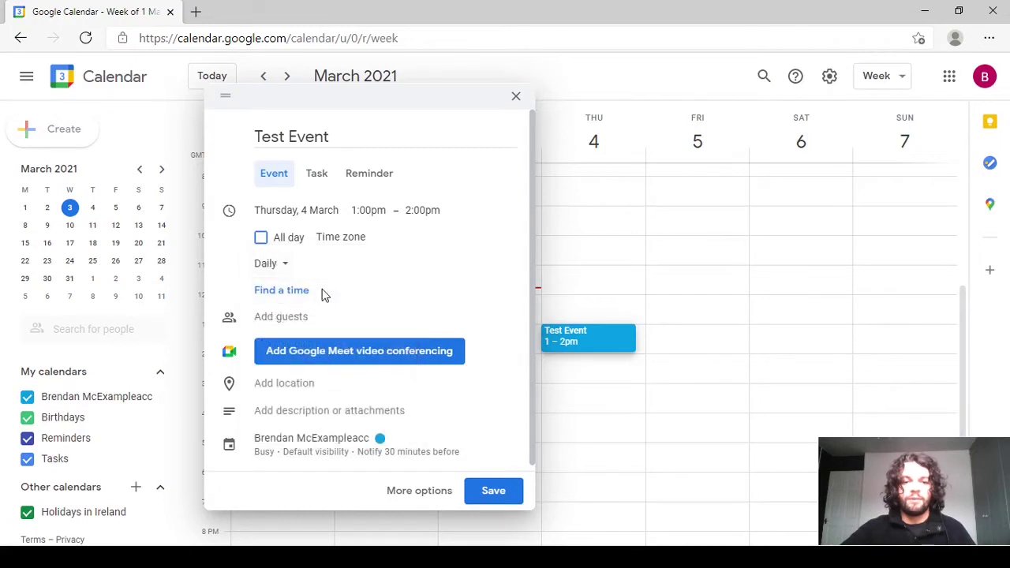
# Add the description "This is a test event" to the event.
pyautogui.scroll(-1, 399, 277)
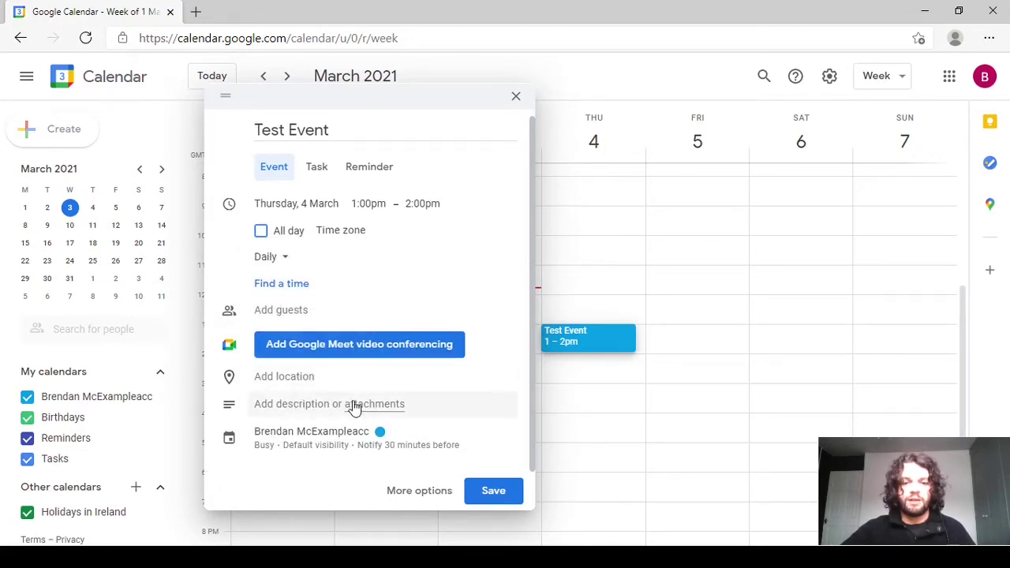
pyautogui.click(315, 404)
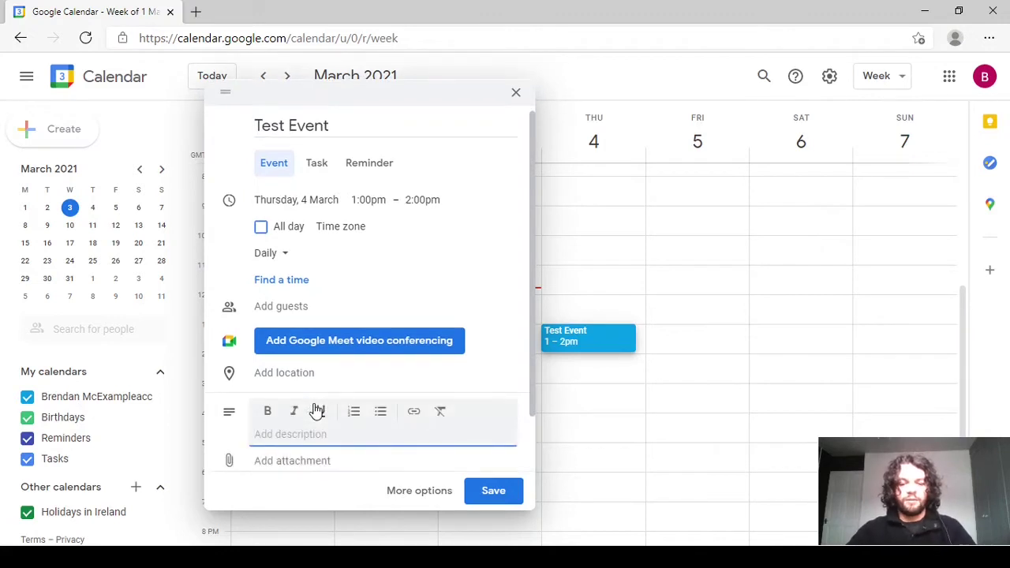
pyautogui.write('This is a test')
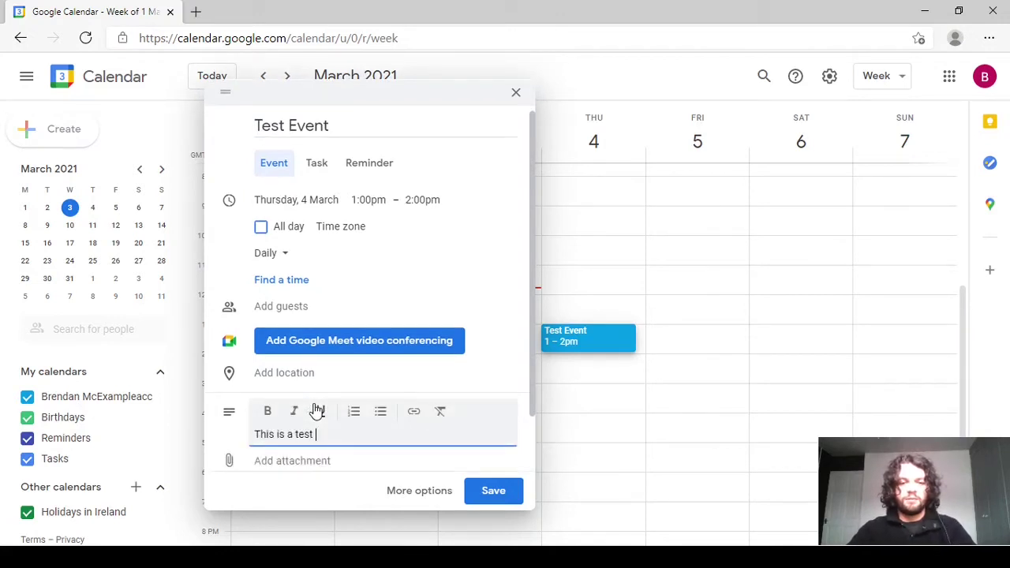
pyautogui.write(' event')
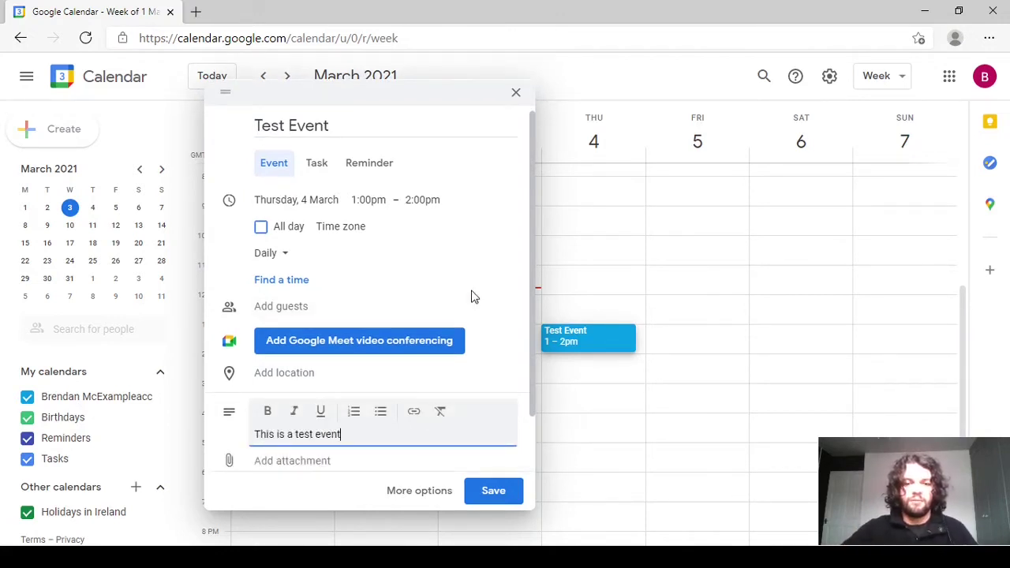
# Expand the event's calendar settings and change its colour to light green.
pyautogui.scroll(-1, 471, 294)
pyautogui.scroll(-1, 474, 296)
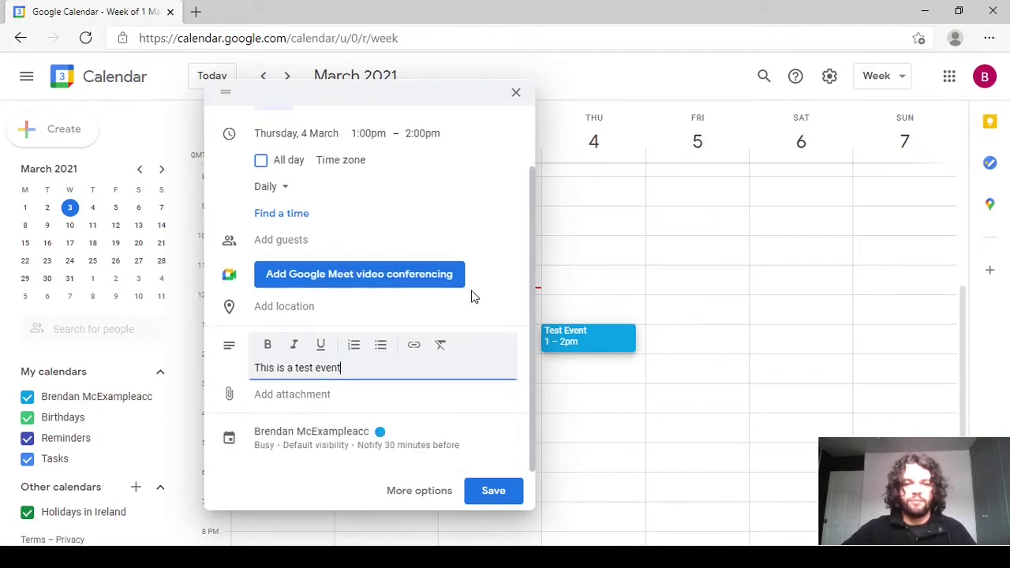
pyautogui.click(419, 436)
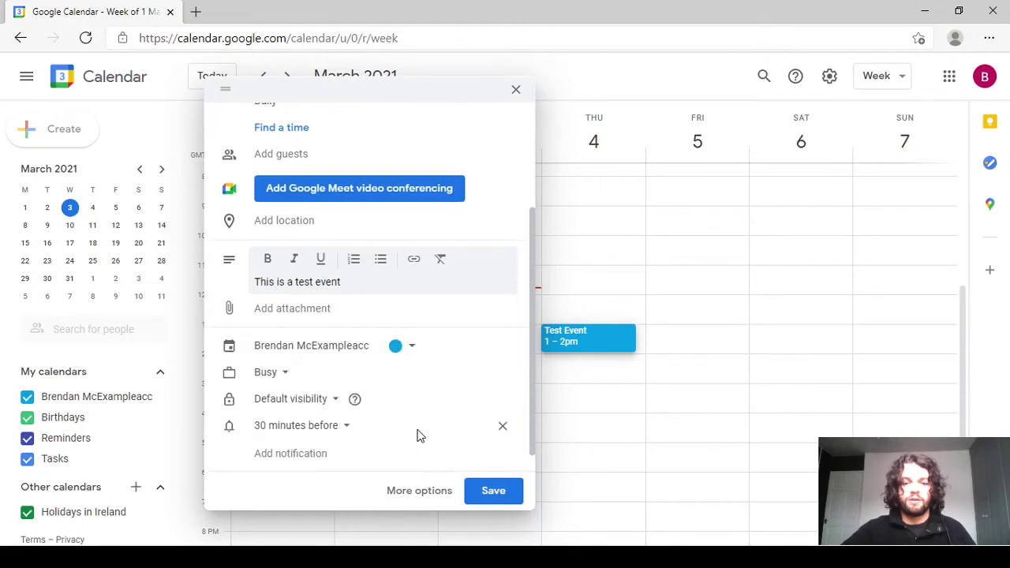
pyautogui.click(410, 345)
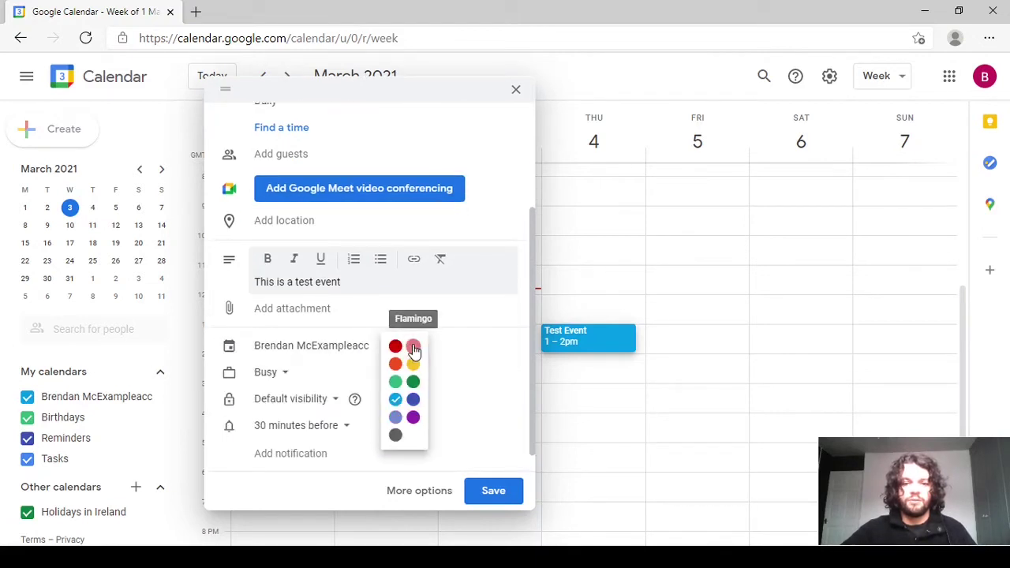
pyautogui.click(394, 383)
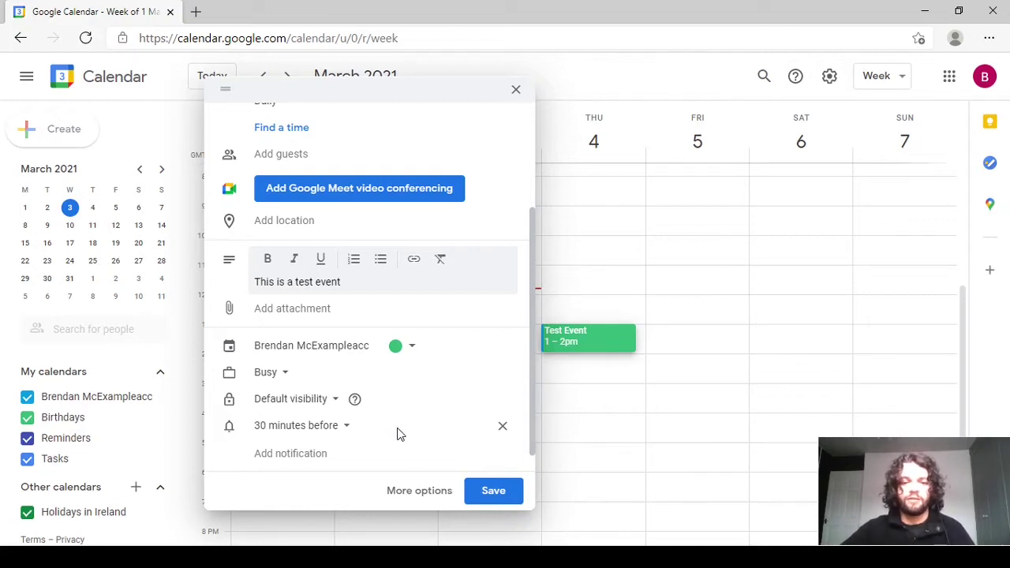
# Remove the event's default notification and add two new ones, 10 minutes before and 1 day before.
pyautogui.click(503, 427)
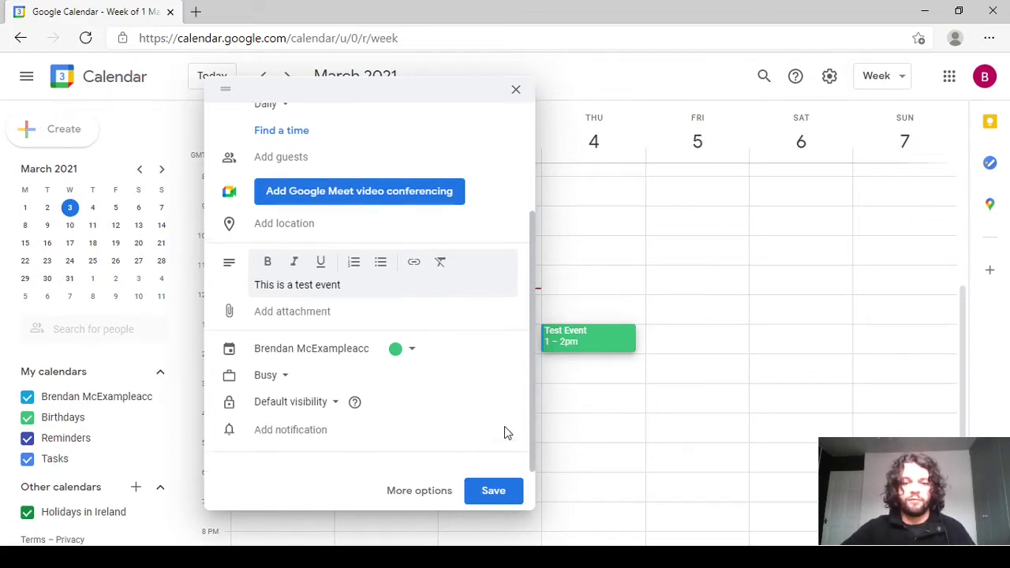
pyautogui.click(310, 436)
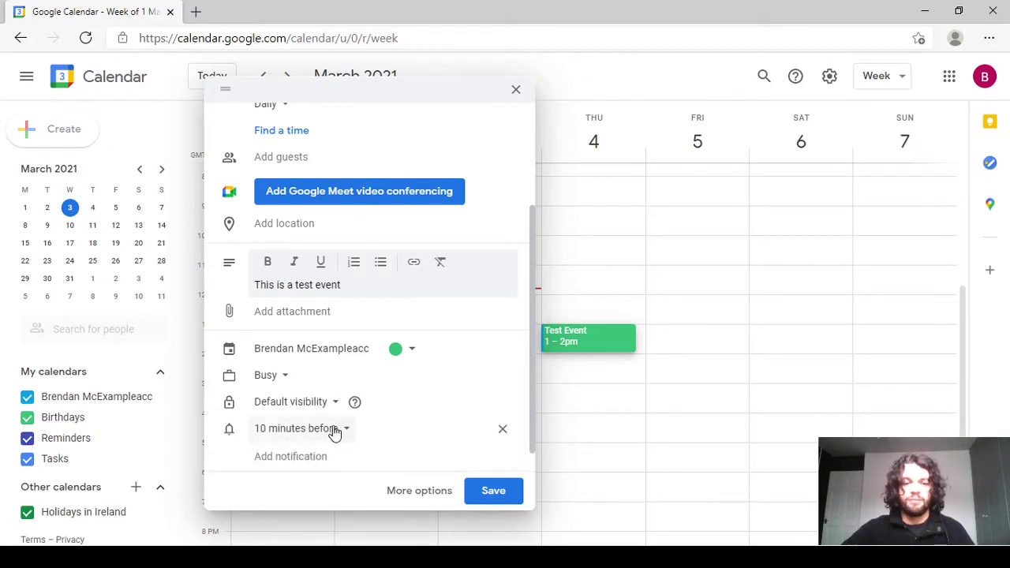
pyautogui.scroll(-1, 393, 431)
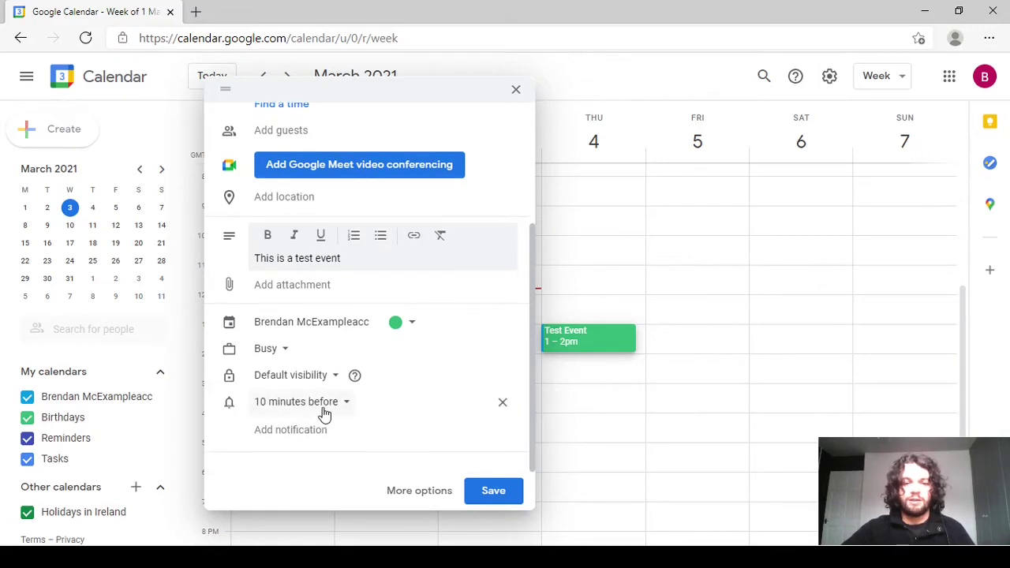
pyautogui.click(281, 435)
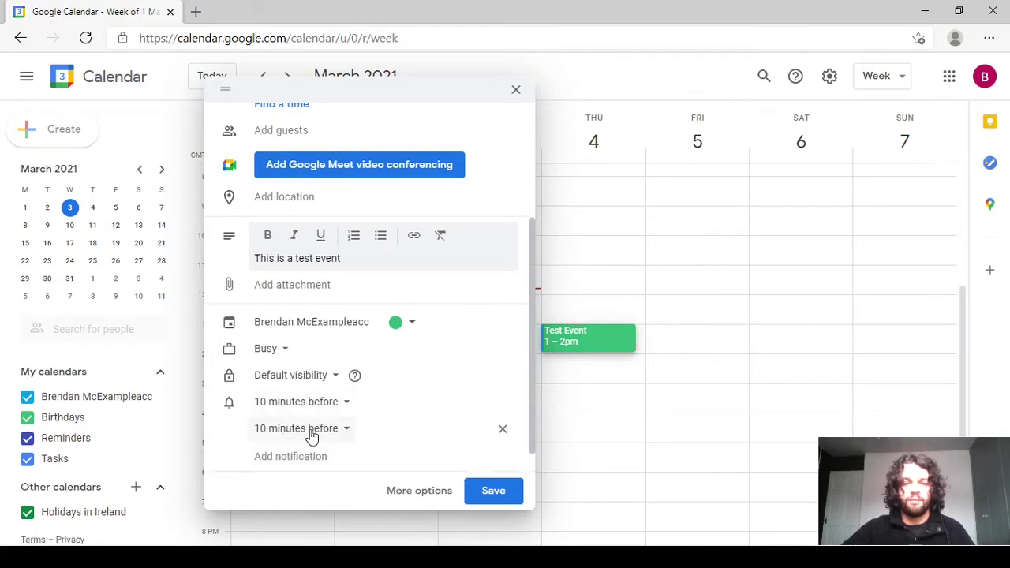
pyautogui.click(313, 437)
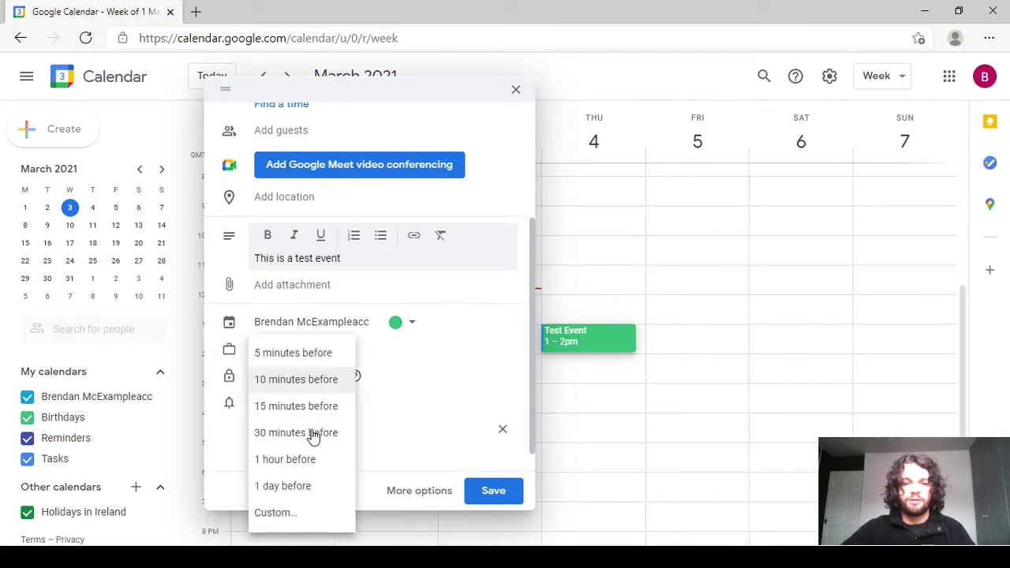
pyautogui.click(284, 486)
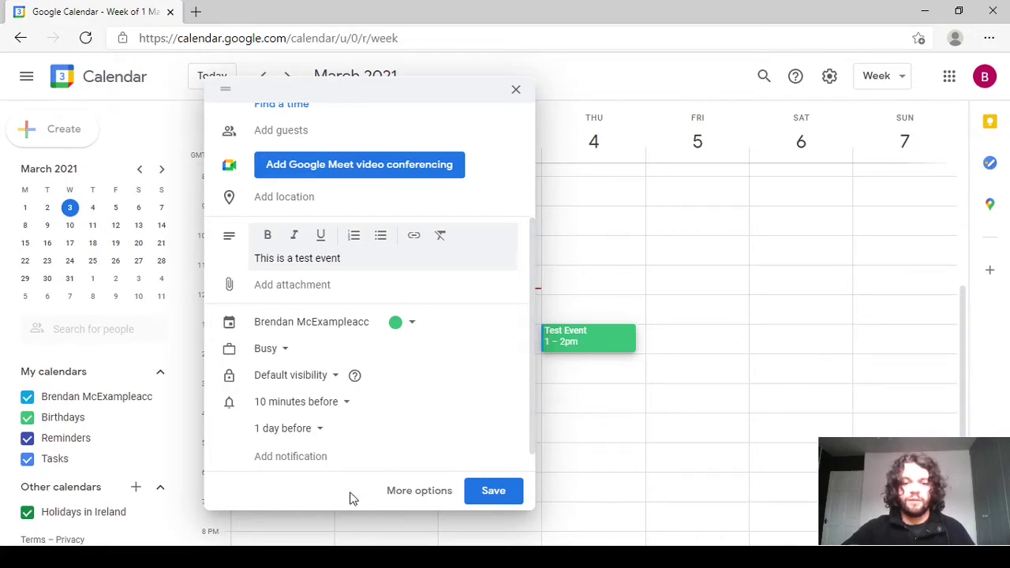
# In the full event details, change the 1-day notification to an email and save the event.
pyautogui.click(410, 498)
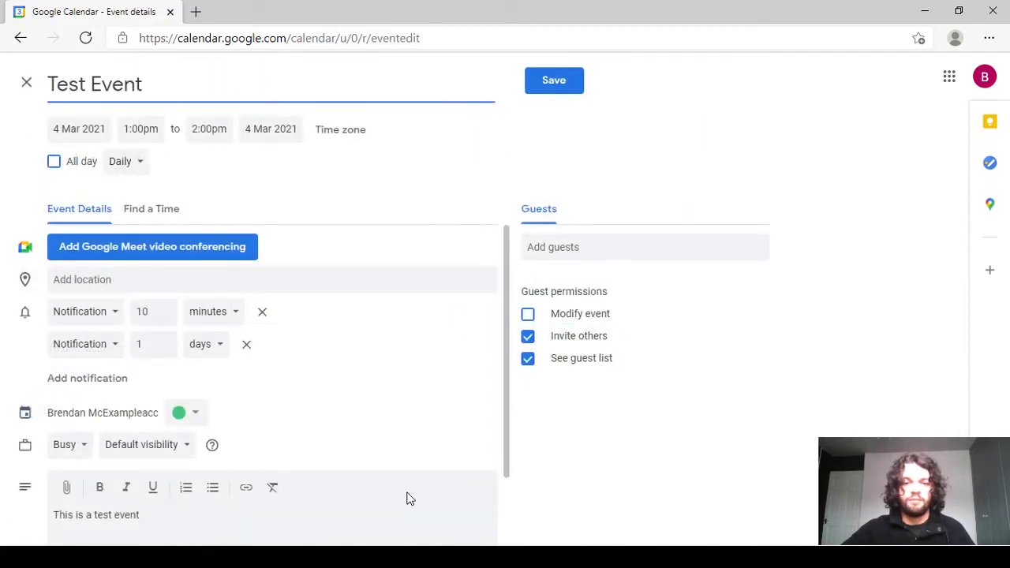
pyautogui.scroll(-2, 399, 438)
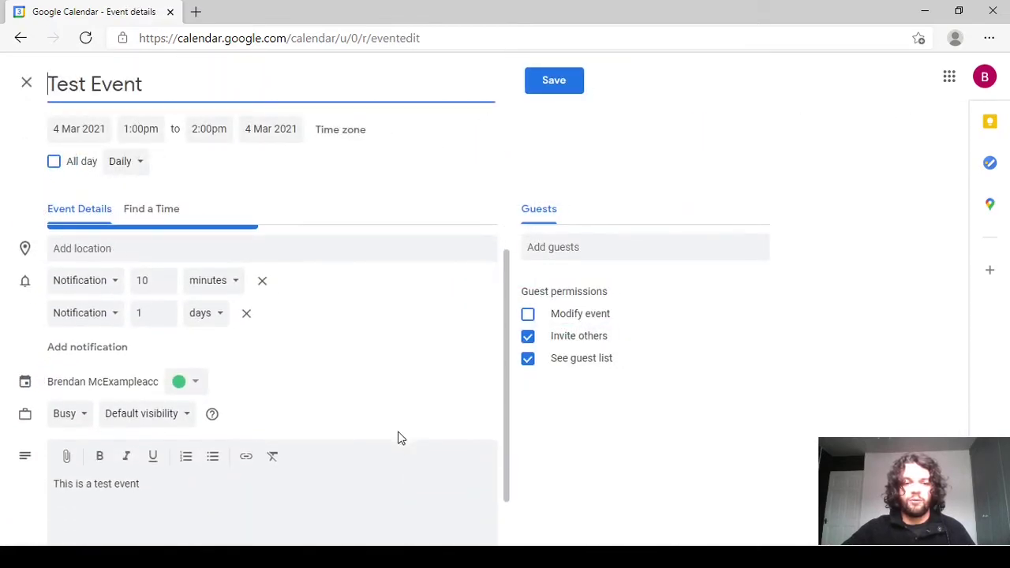
pyautogui.scroll(2, 399, 438)
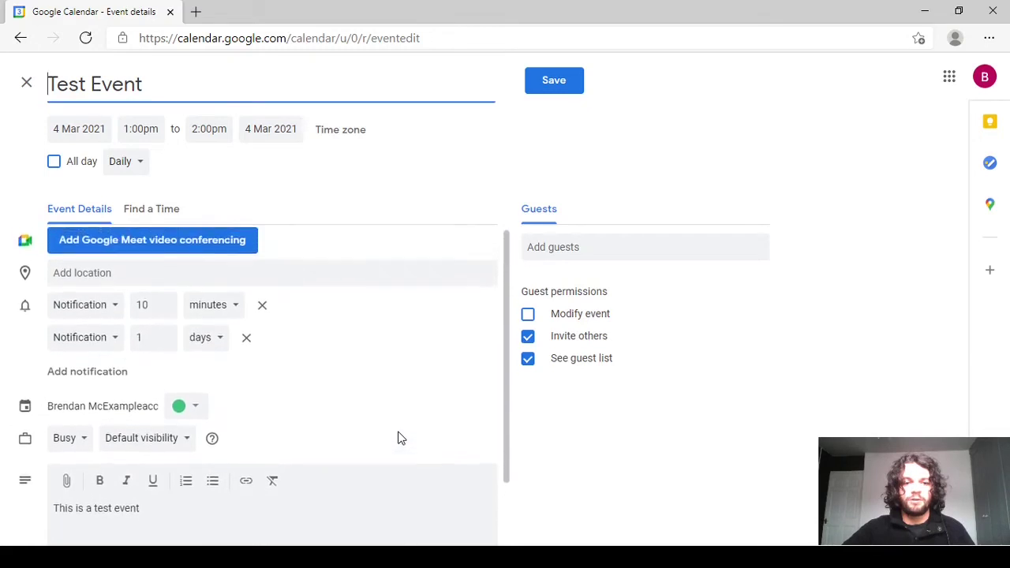
pyautogui.scroll(-2, 398, 437)
pyautogui.scroll(2, 398, 437)
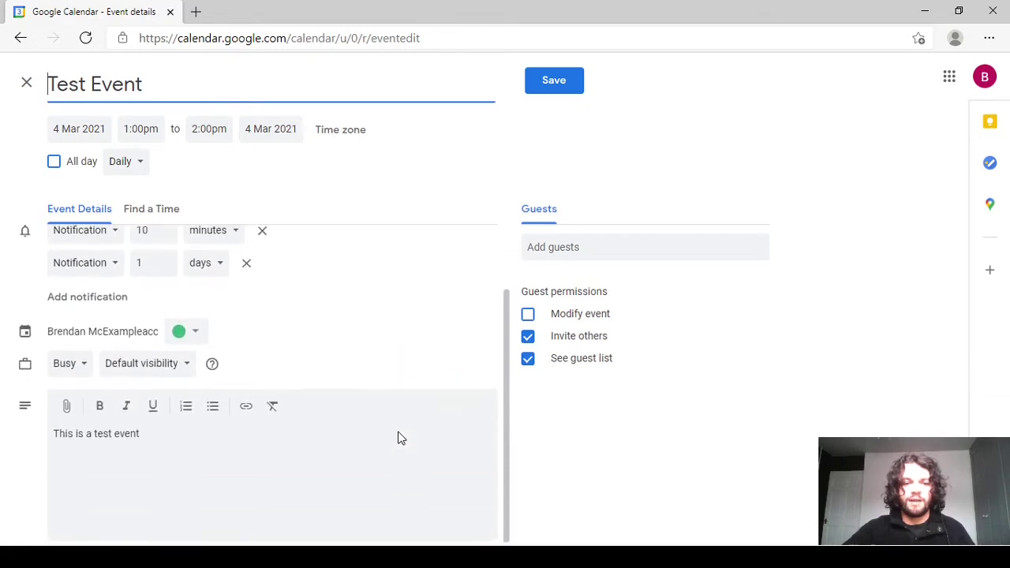
pyautogui.scroll(-1, 398, 438)
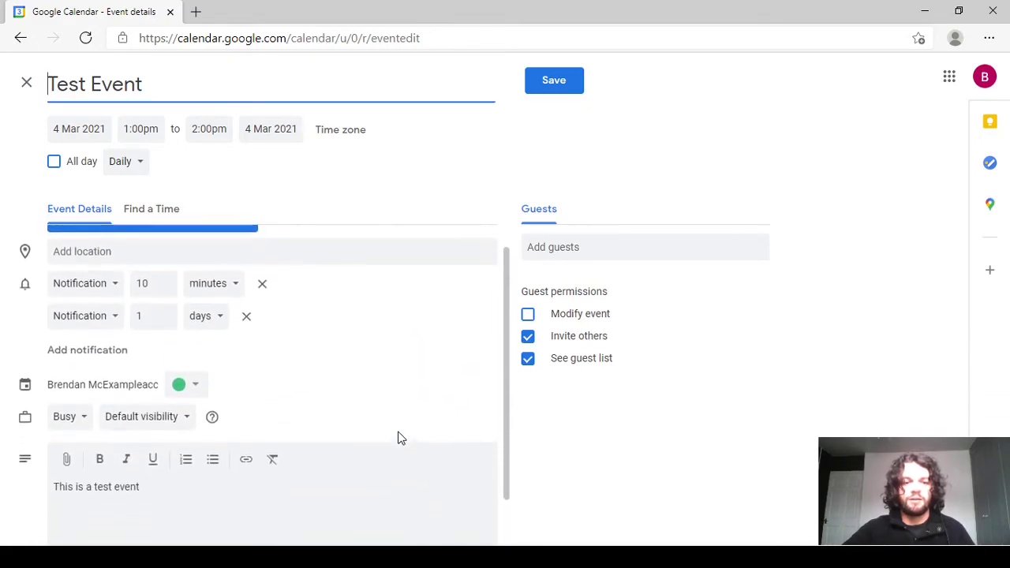
pyautogui.scroll(1, 398, 438)
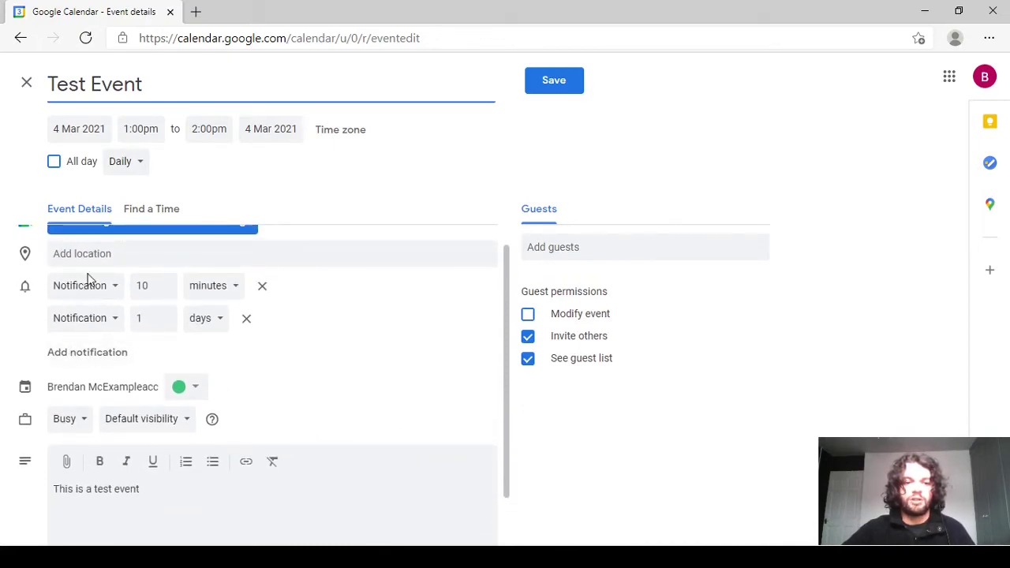
pyautogui.click(97, 319)
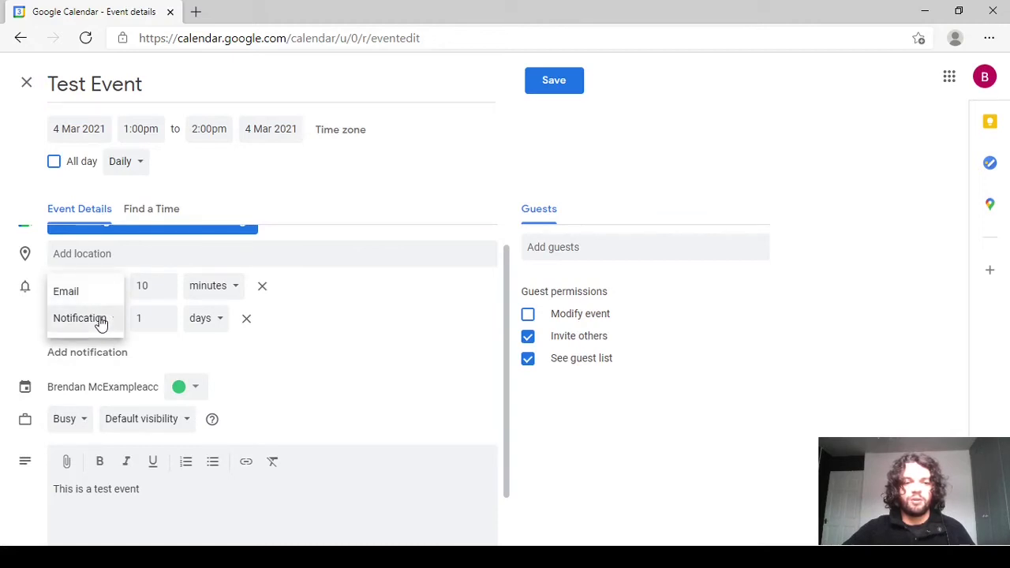
pyautogui.click(97, 300)
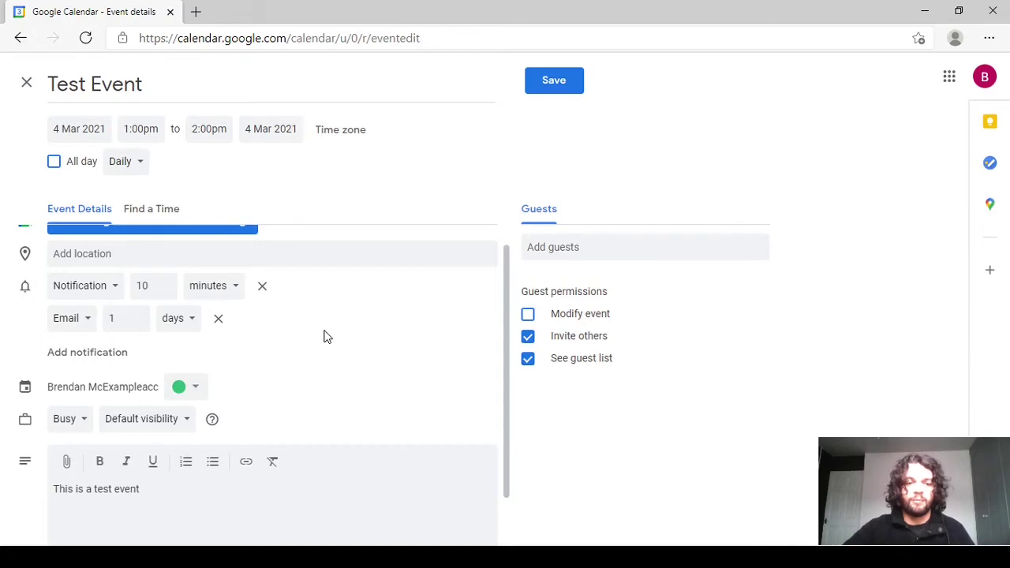
pyautogui.click(551, 88)
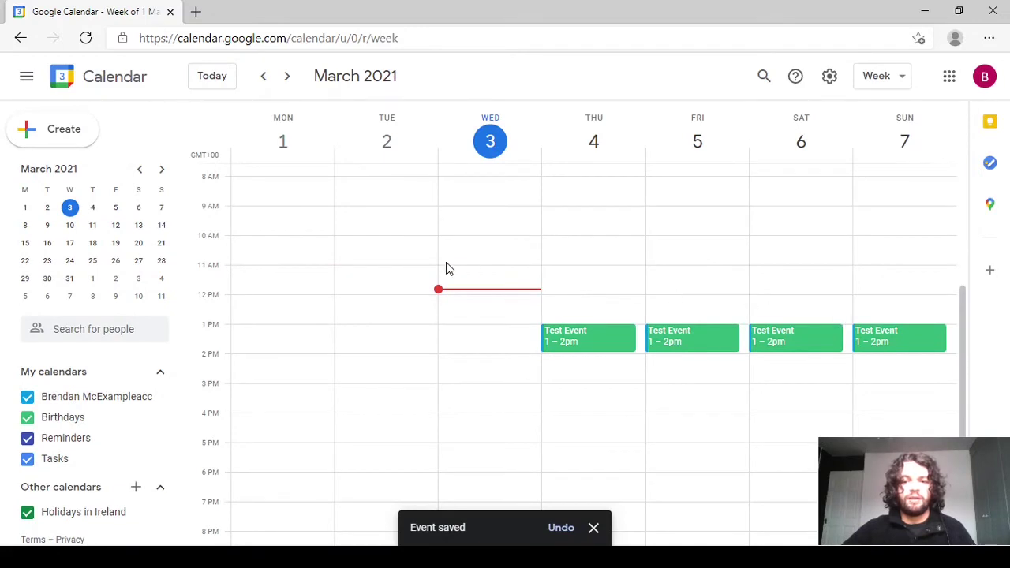
# Check the recurring Test Event across the following two weeks and return to the current week.
pyautogui.click(286, 77)
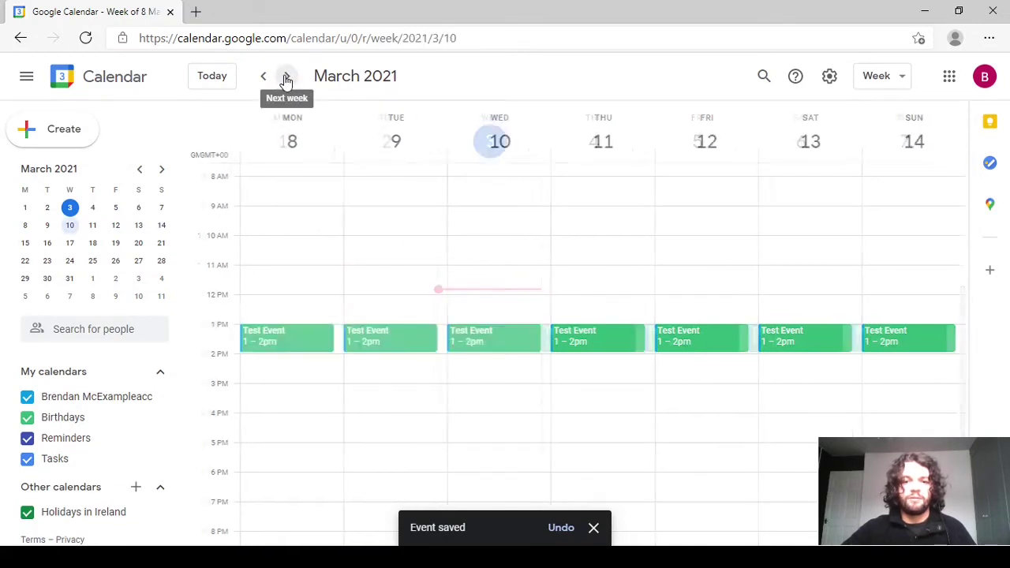
pyautogui.click(286, 76)
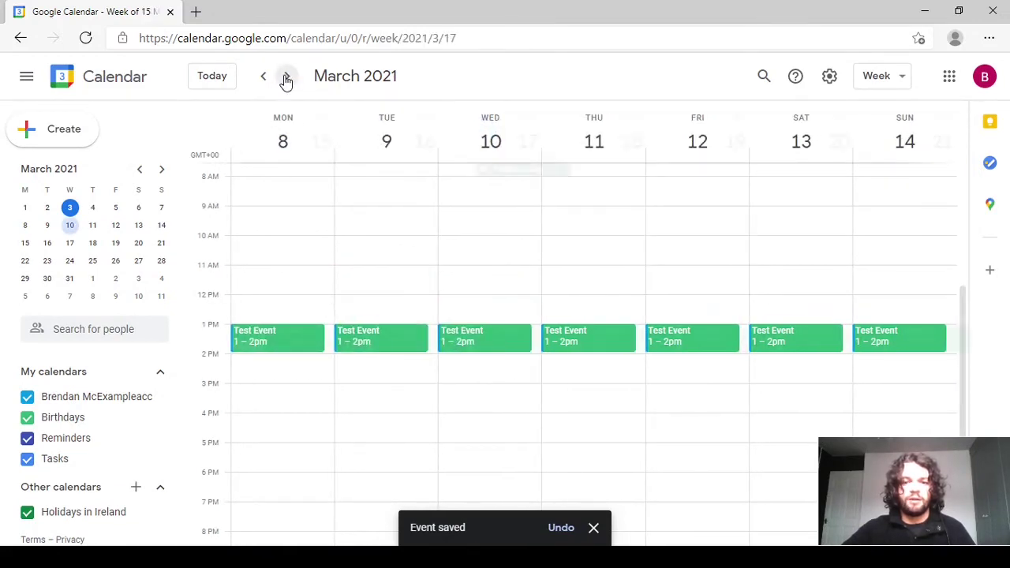
pyautogui.click(218, 82)
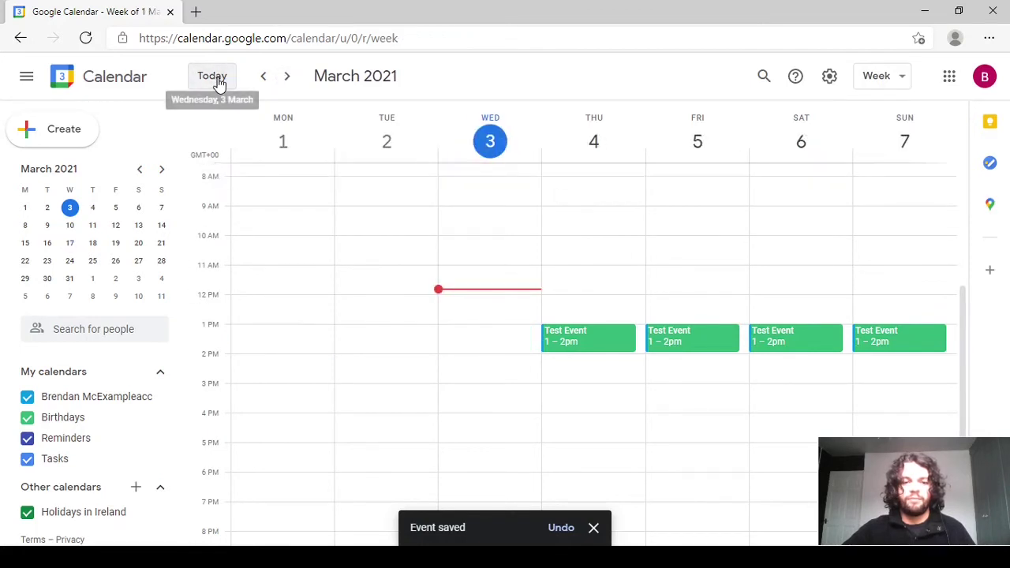
# Delete the recurring Test Event from Thursday 4 March, applying the deletion to all events in the series.
pyautogui.click(622, 343)
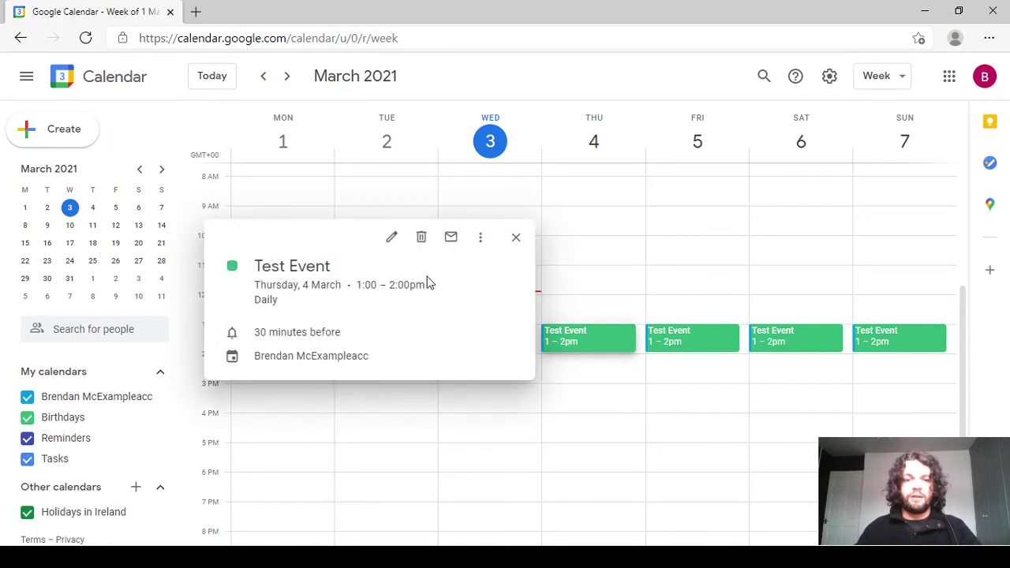
pyautogui.click(421, 237)
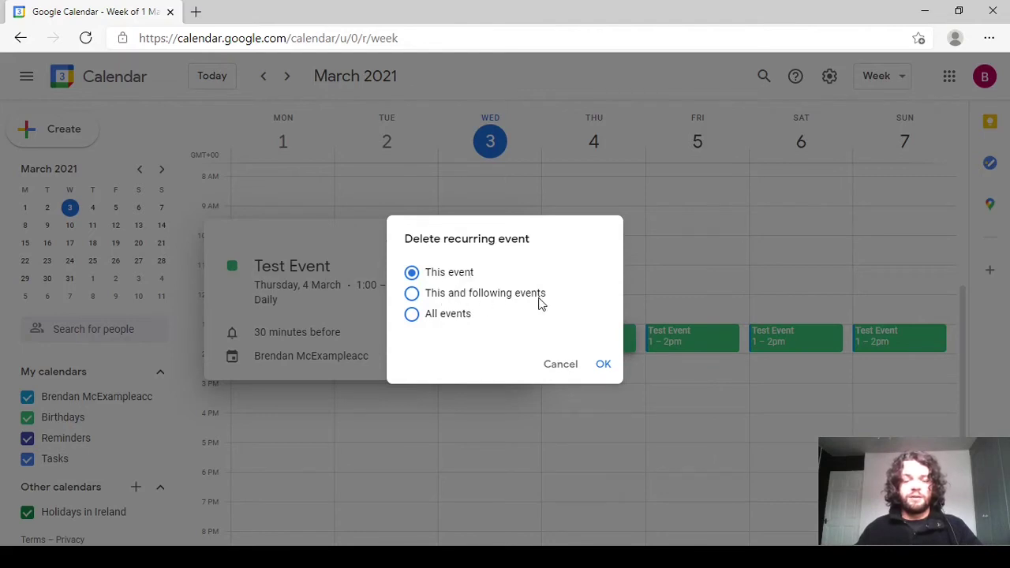
pyautogui.click(412, 315)
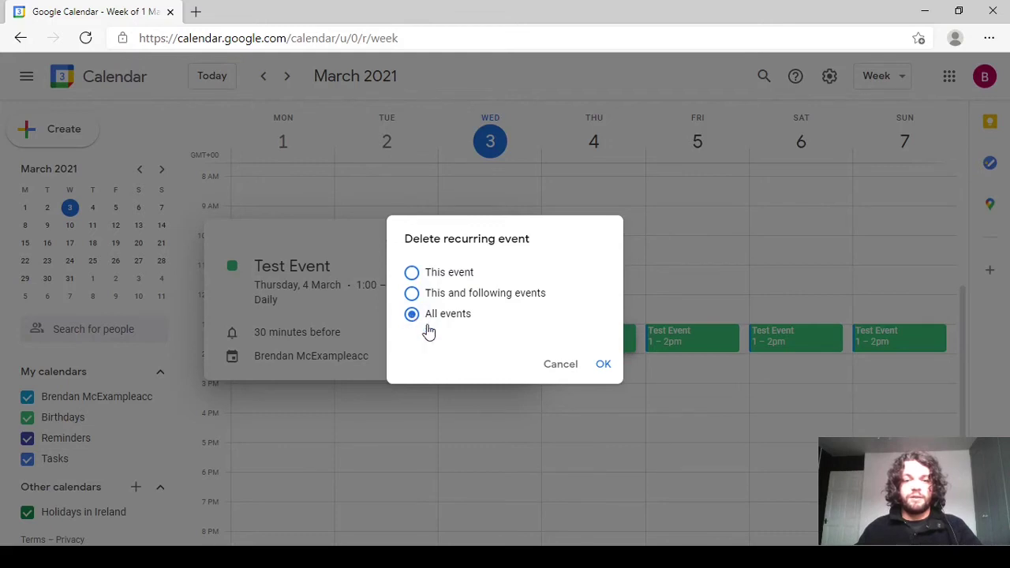
pyautogui.click(604, 365)
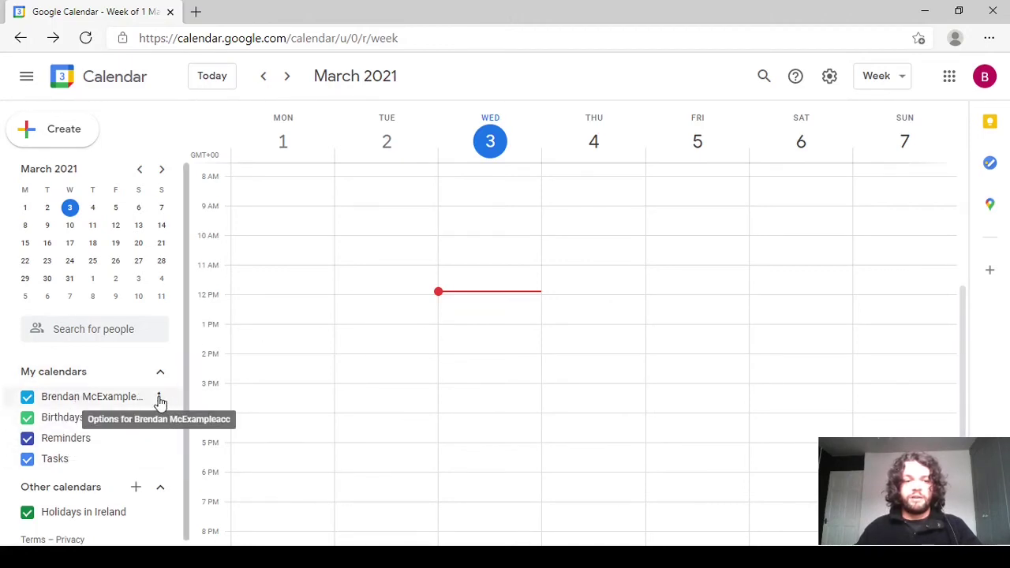
# Open the personal calendar's settings and sharing, start adding people to share with, and examine the available permission levels.
pyautogui.click(158, 399)
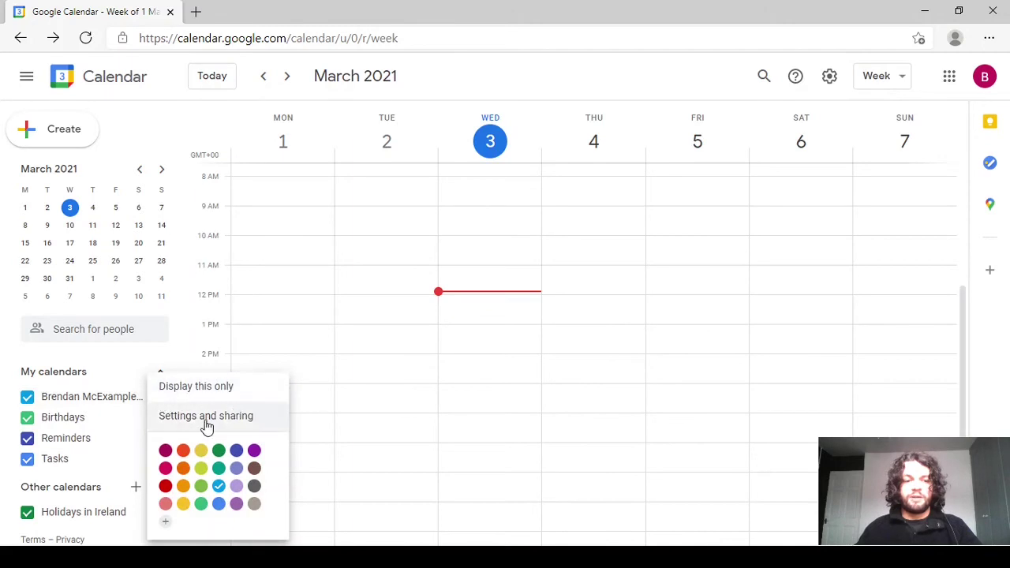
pyautogui.click(209, 425)
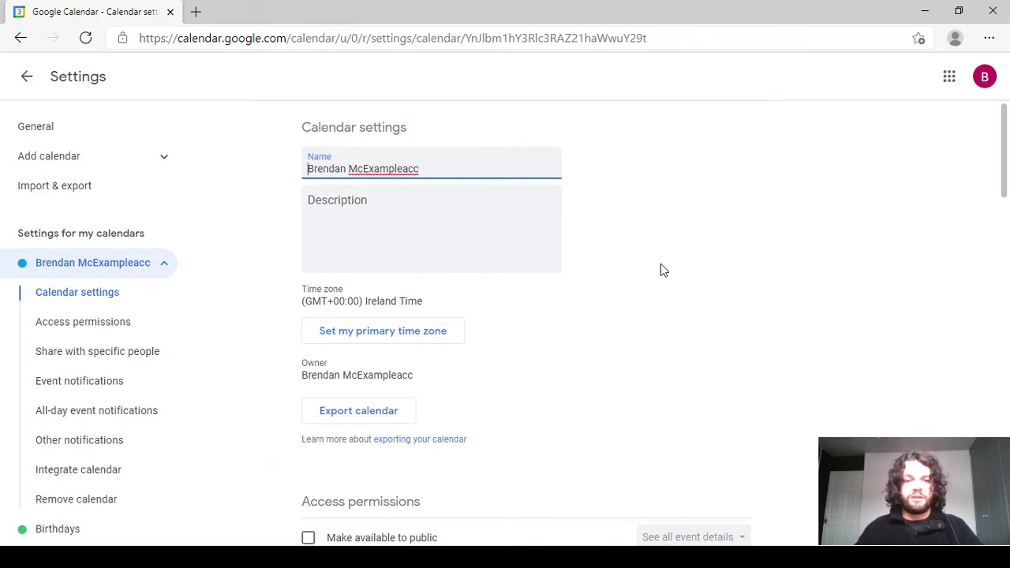
pyautogui.scroll(-1, 660, 265)
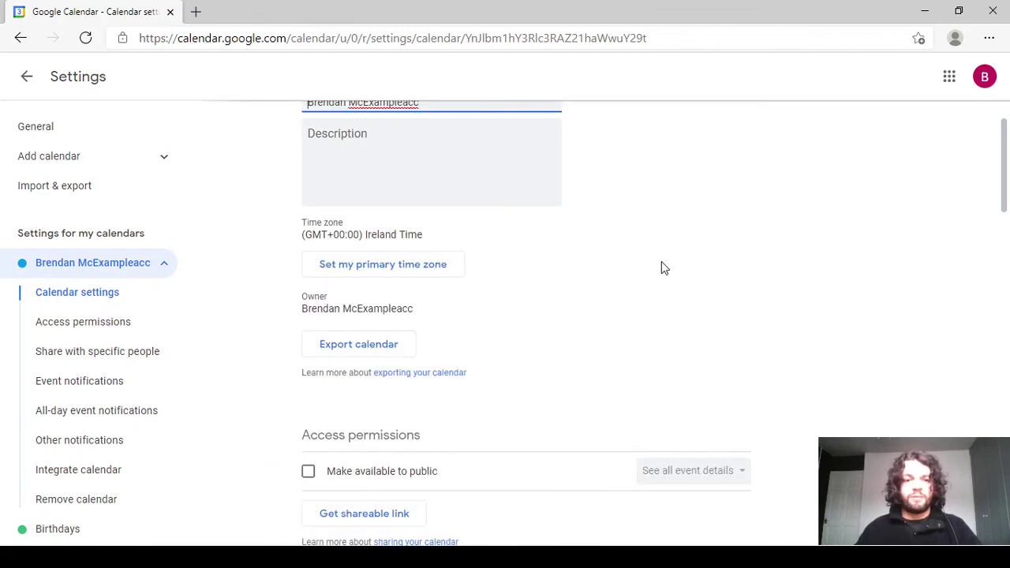
pyautogui.scroll(-3, 662, 267)
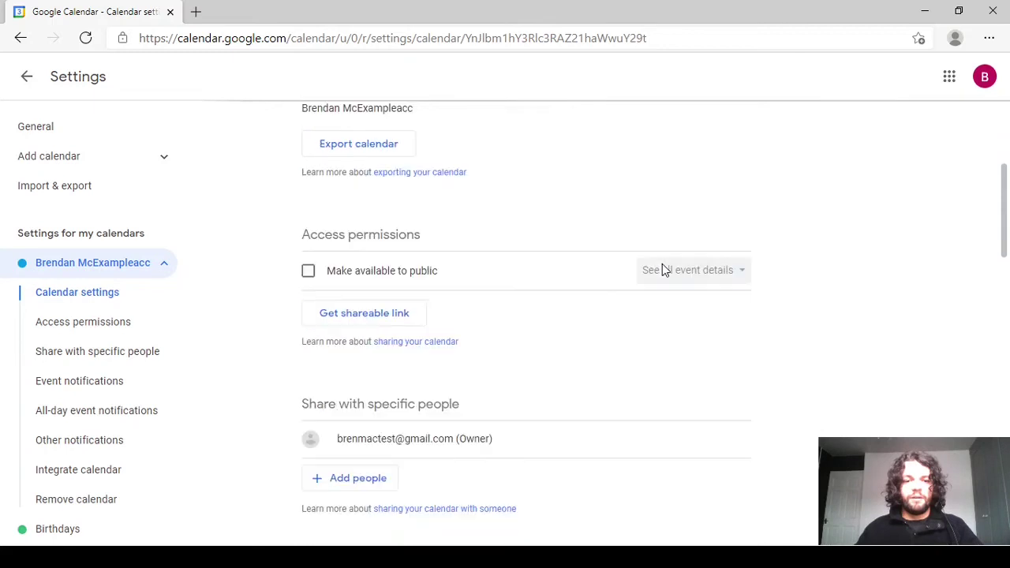
pyautogui.scroll(-3, 661, 269)
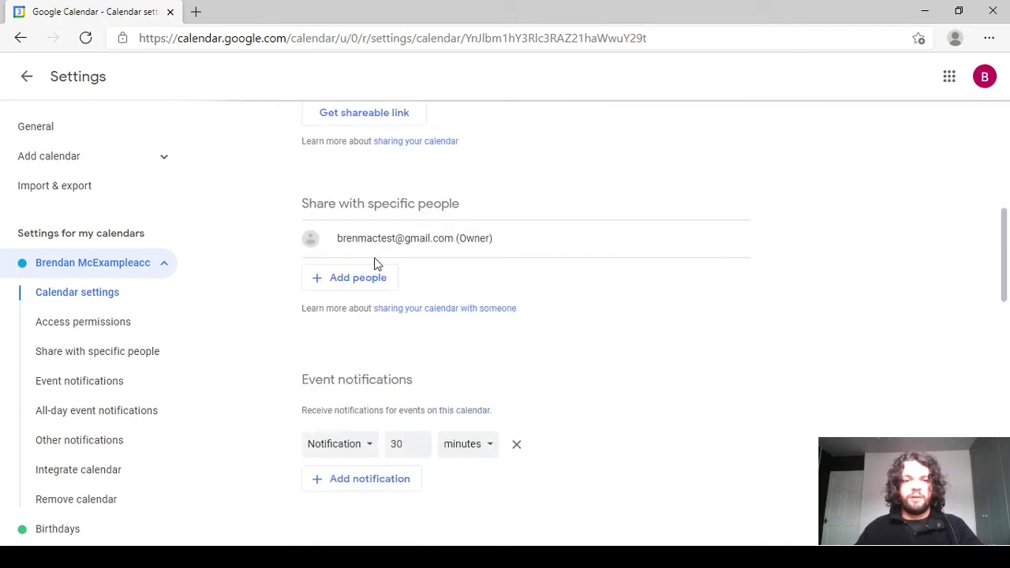
pyautogui.click(355, 280)
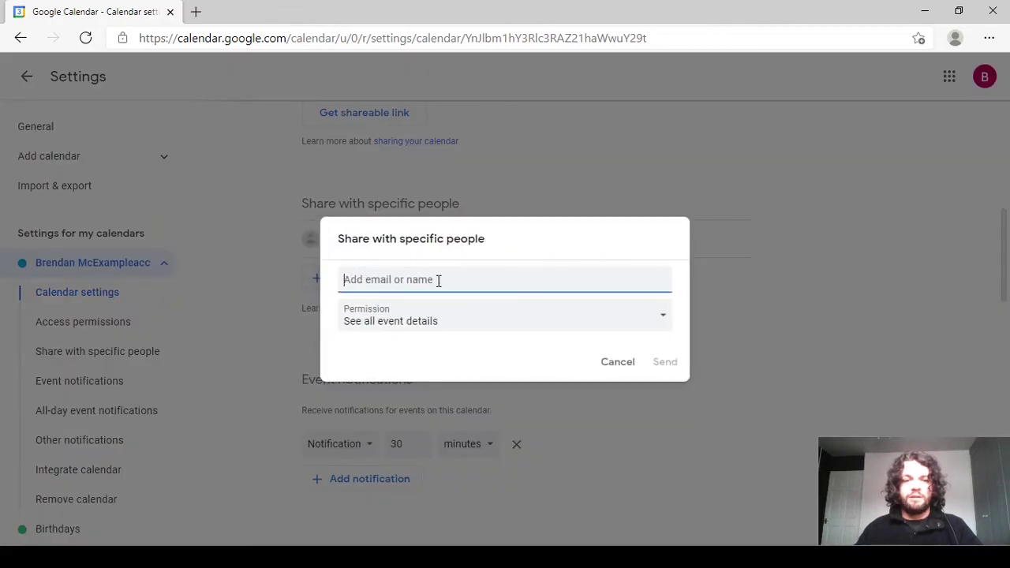
pyautogui.click(504, 323)
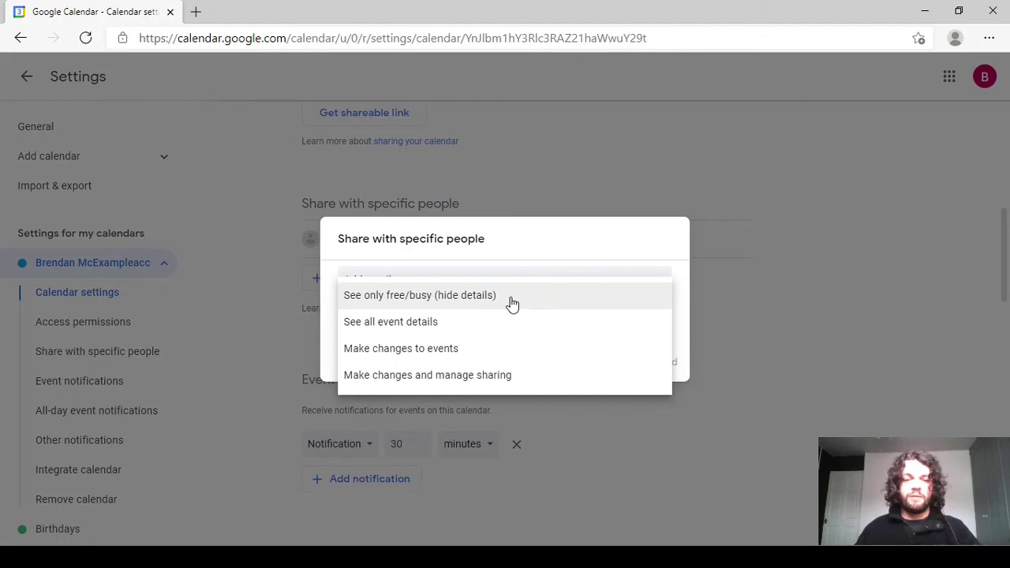
pyautogui.click(526, 356)
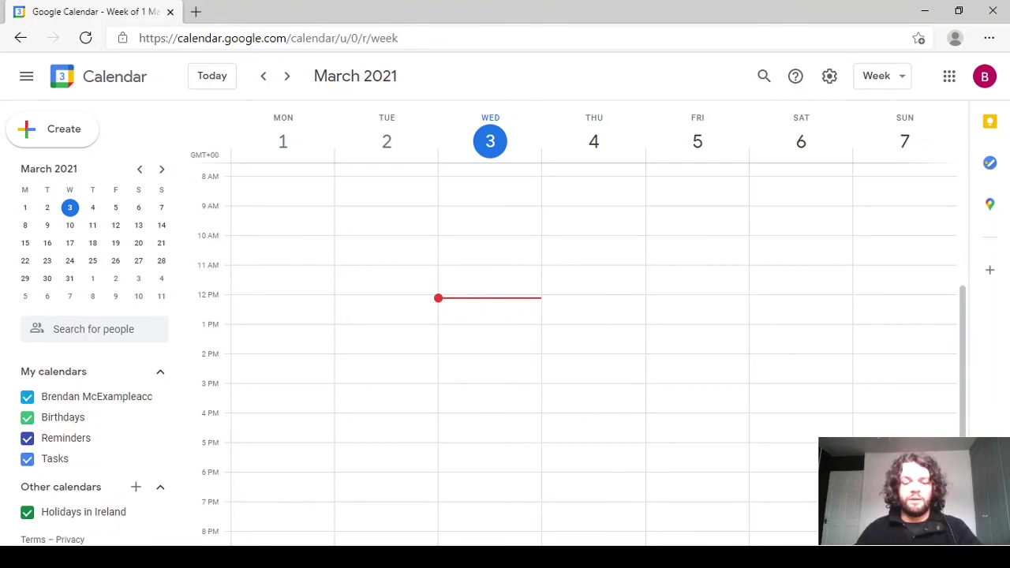
# Show the calendar in month view, return to week view, and switch to the schedule view.
pyautogui.press('m')
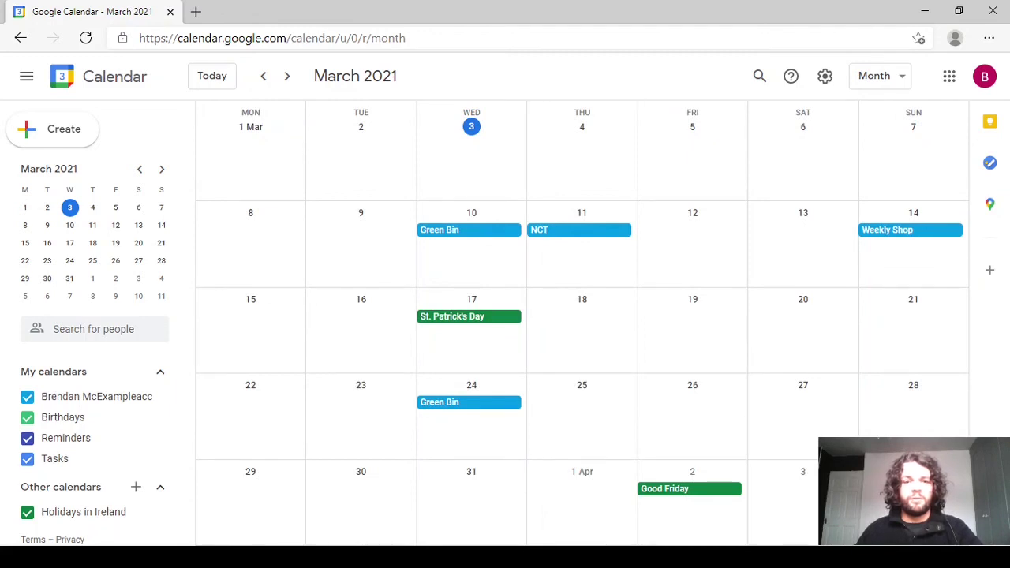
pyautogui.press('w')
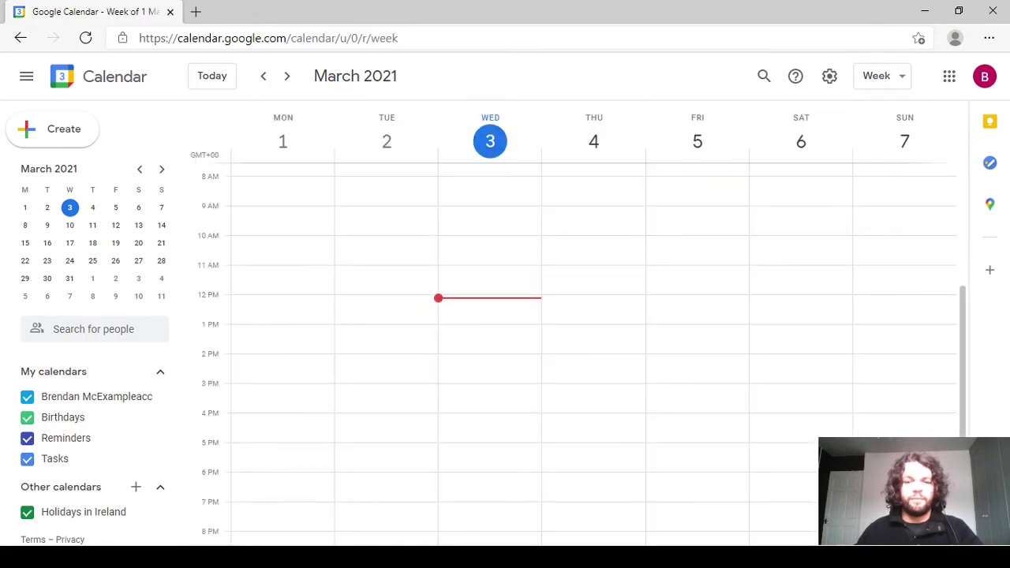
pyautogui.press('a')
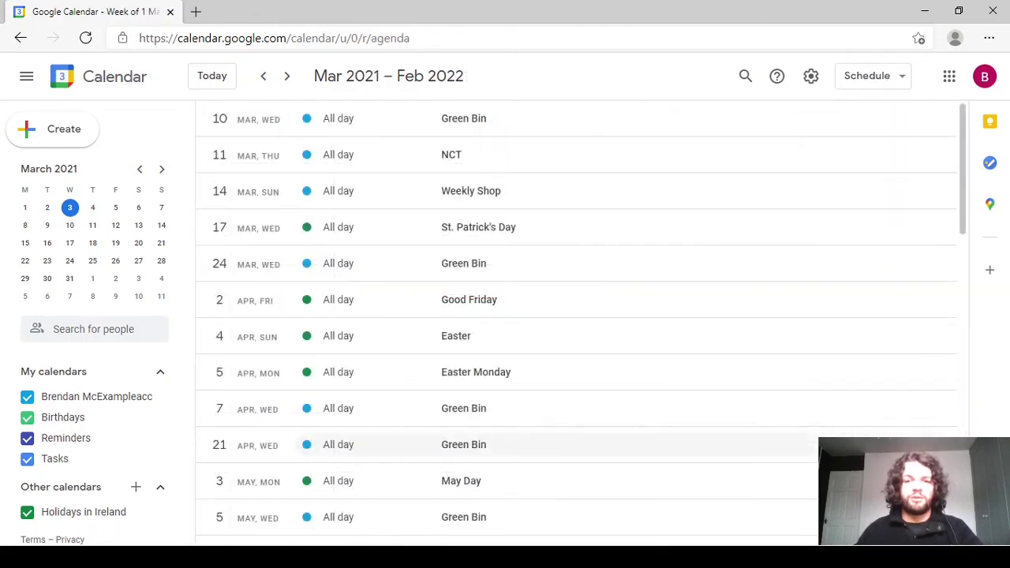